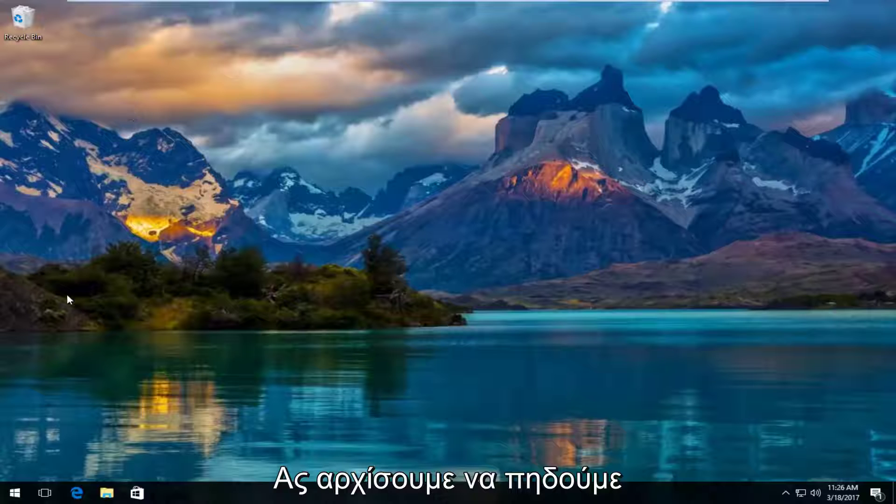
Search 'settings' from the Start menu and launch the Windows Settings app.
click(13, 494)
text(sett)
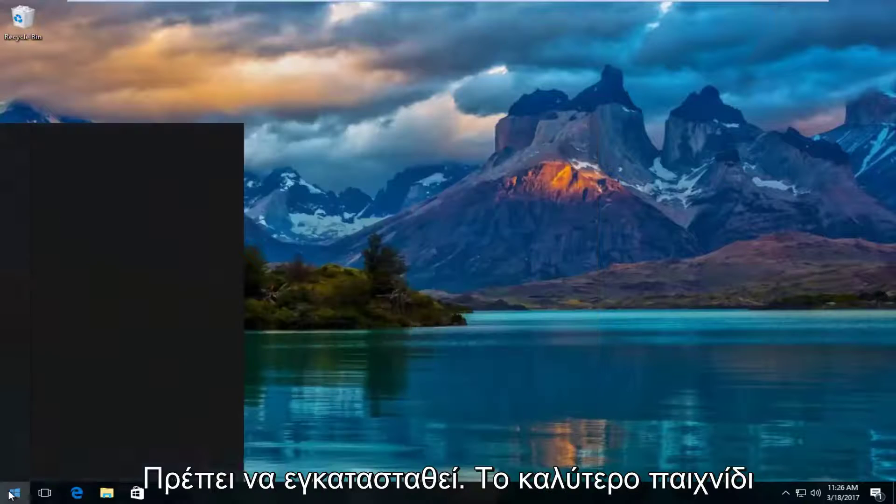
text(ings)
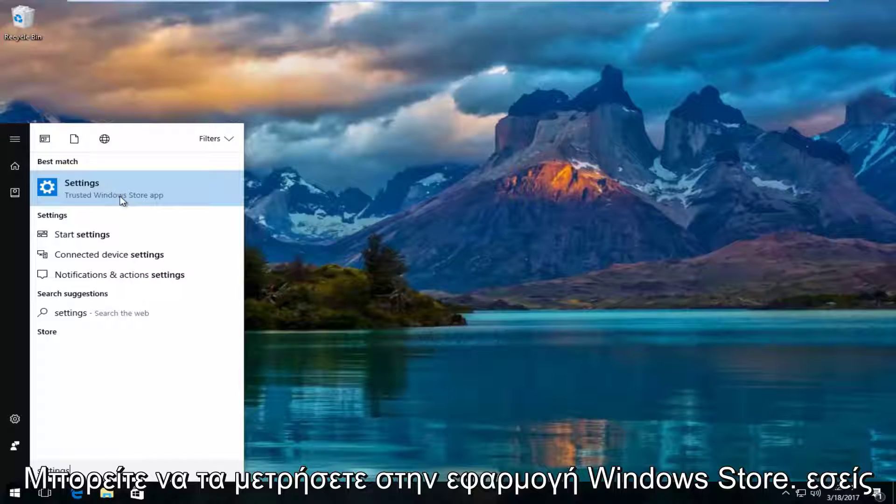
click(78, 187)
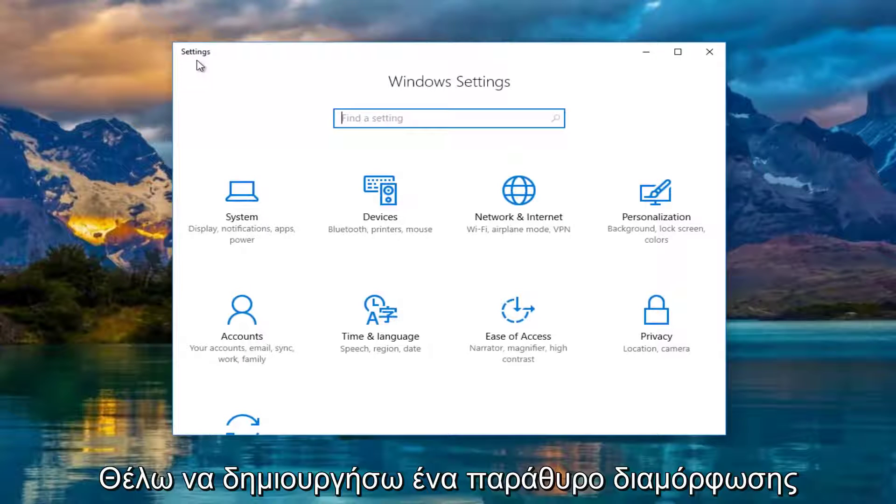
Open System > Display and run Identify and Detect to look for a second monitor.
click(259, 206)
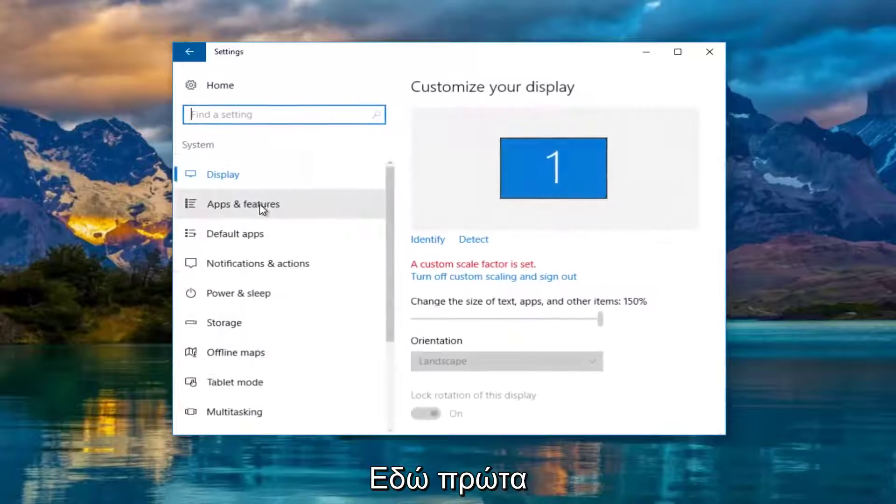
click(212, 175)
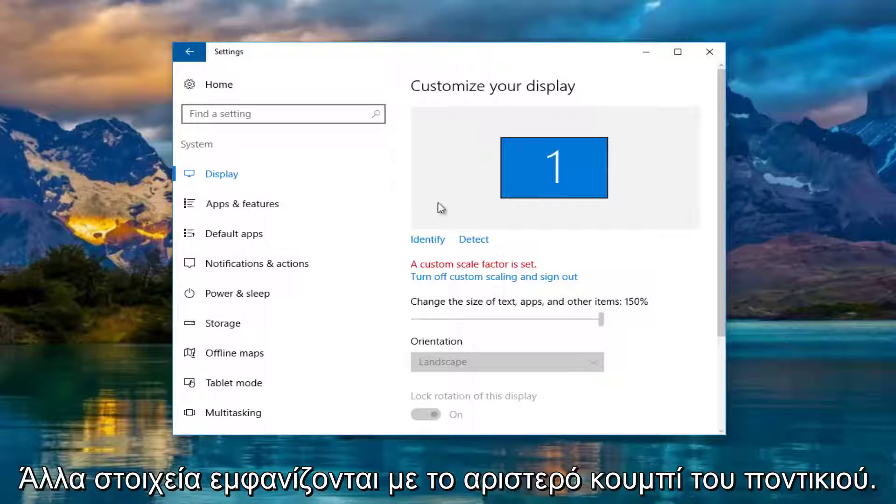
click(424, 244)
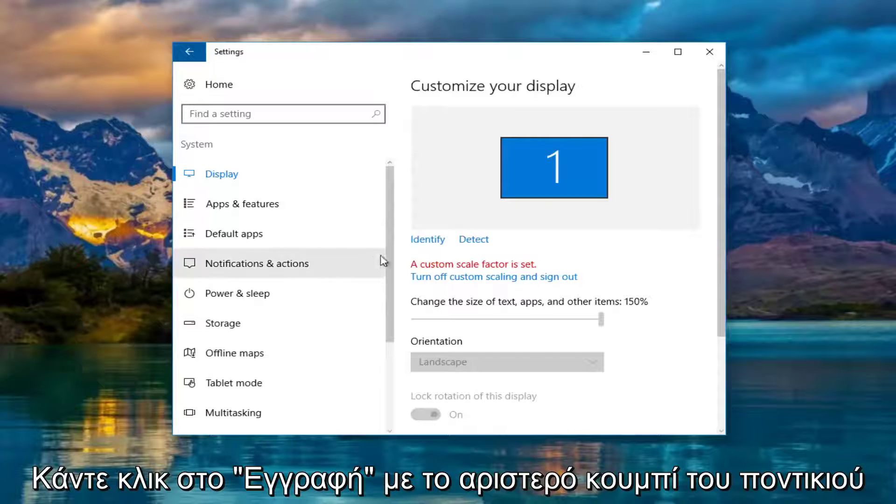
click(473, 240)
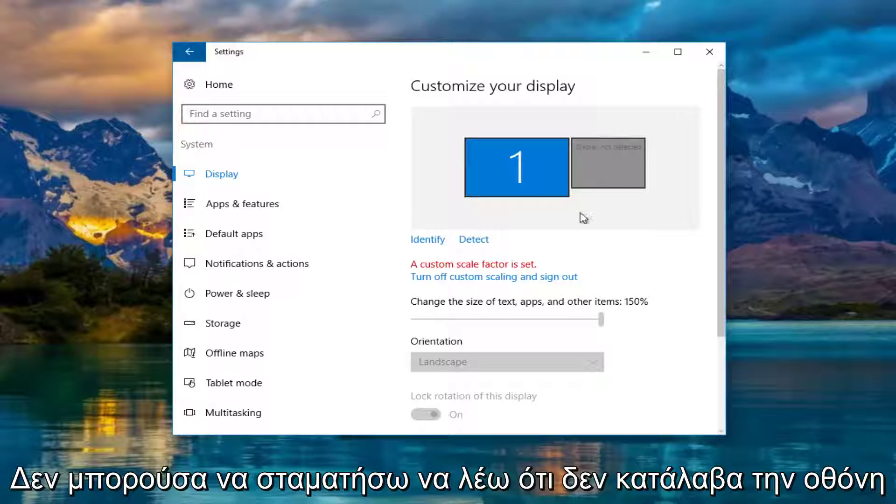
Select the 'Display not detected' monitor and monitor 1 in the preview to compare them.
click(474, 239)
click(593, 172)
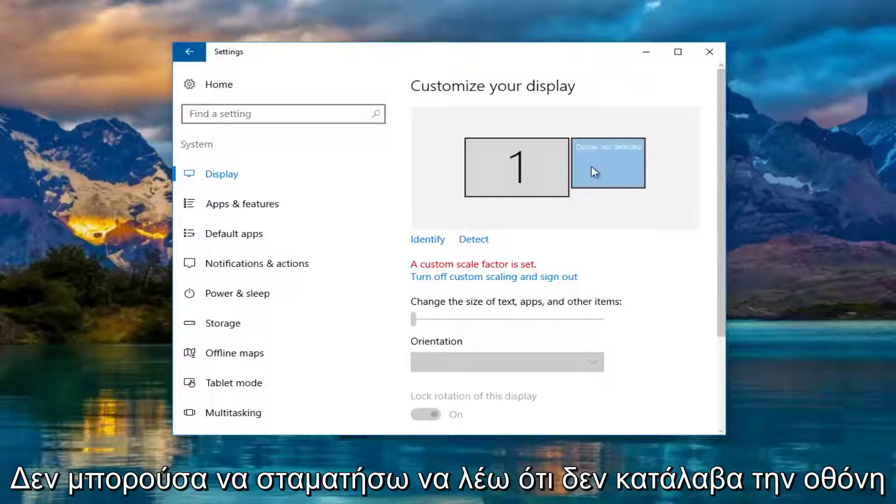
click(528, 174)
click(592, 170)
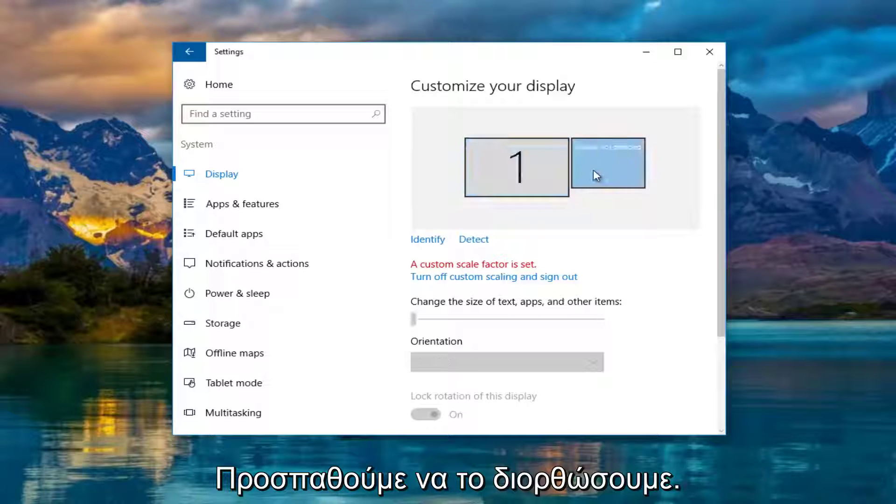
scroll(486, 182, down, 2)
scroll(562, 146, up, 2)
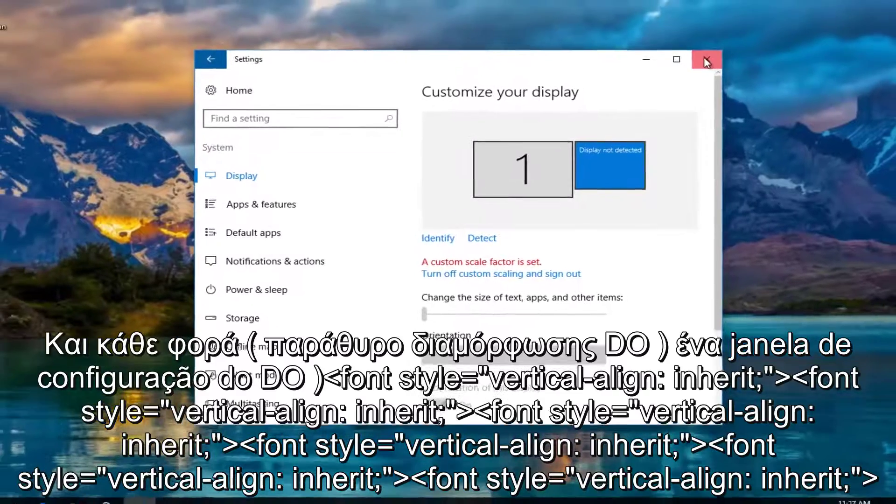
Close Settings and launch Device Manager by searching 'device manager' from Start.
click(709, 53)
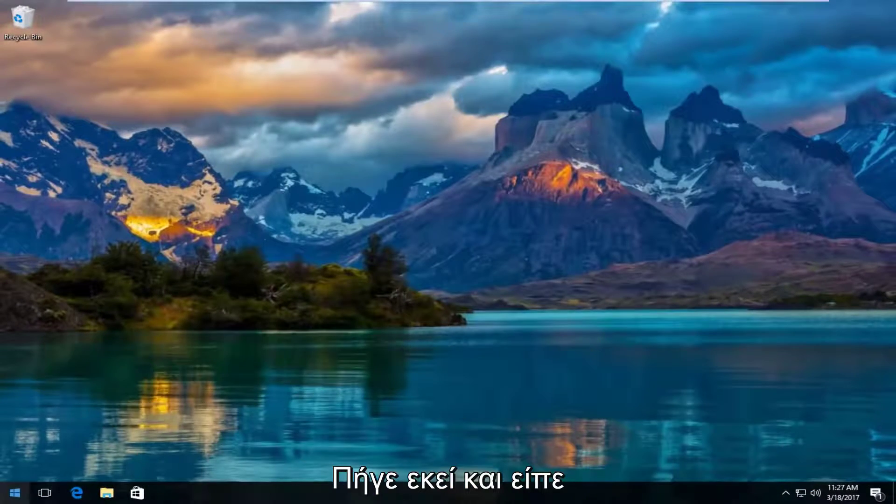
click(4, 502)
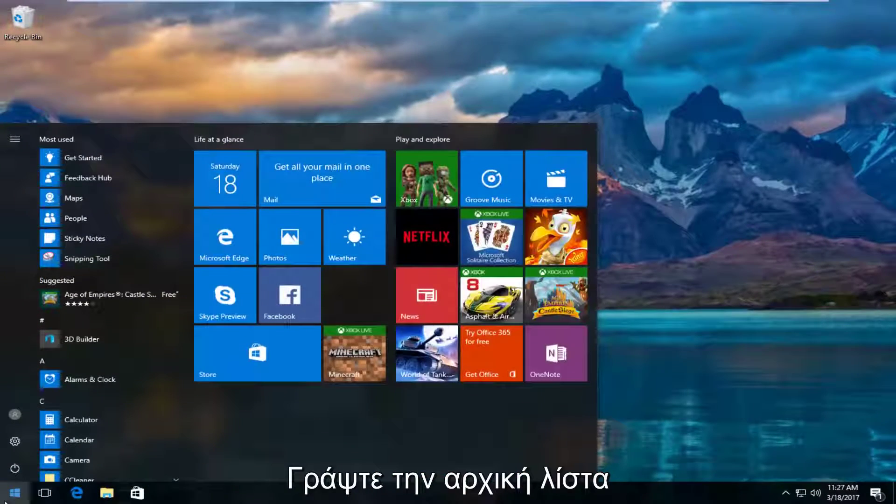
text(device ma)
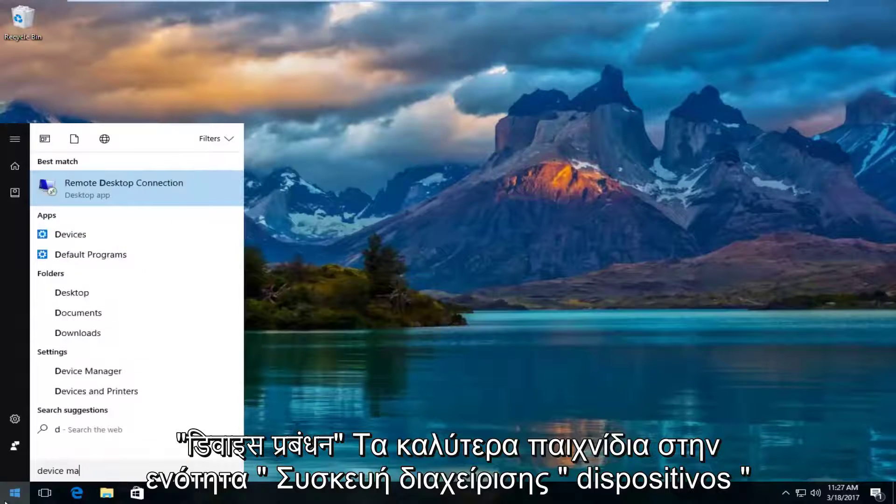
text(nager)
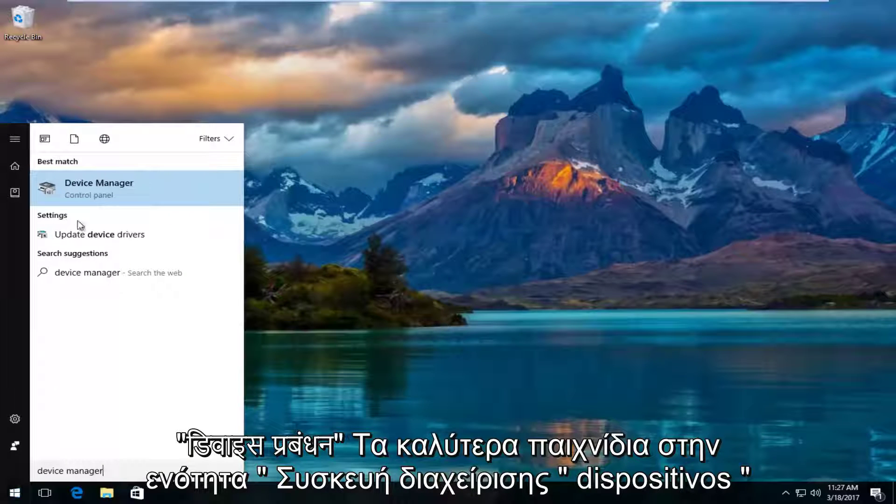
click(90, 188)
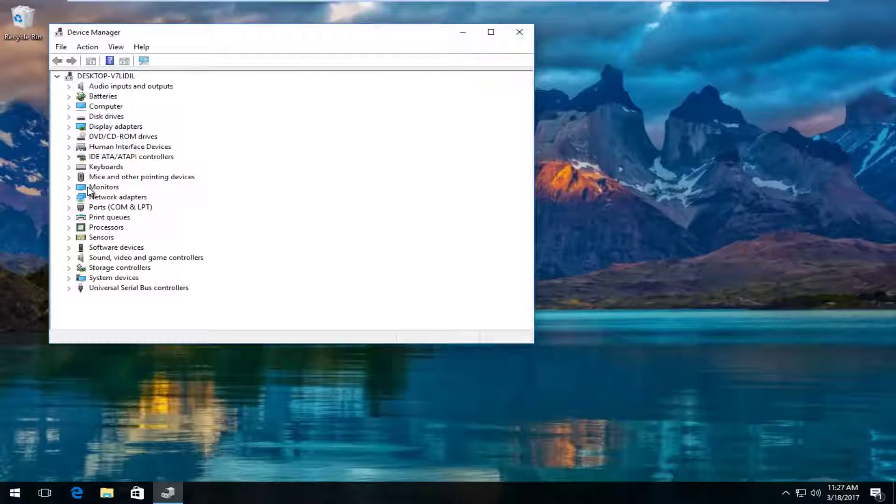
Center the Device Manager window, expand Display adapters and right-click VMware SVGA 3D.
drag(298, 36, 467, 50)
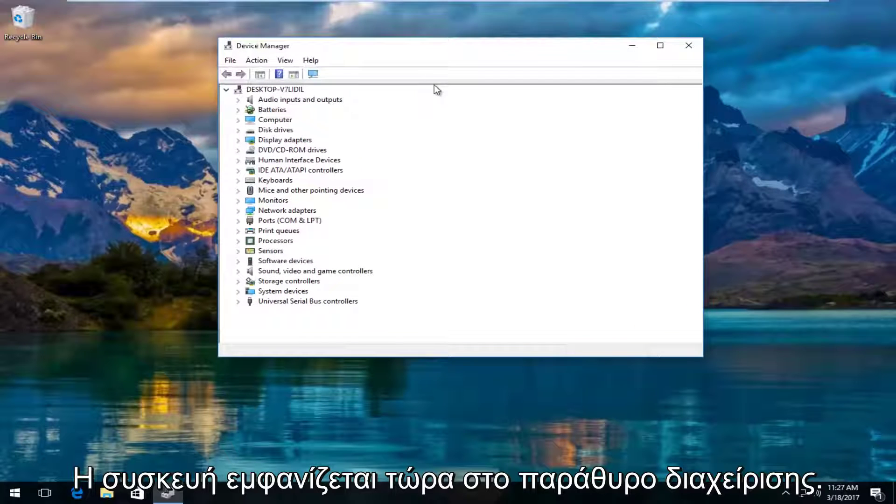
double_click(243, 141)
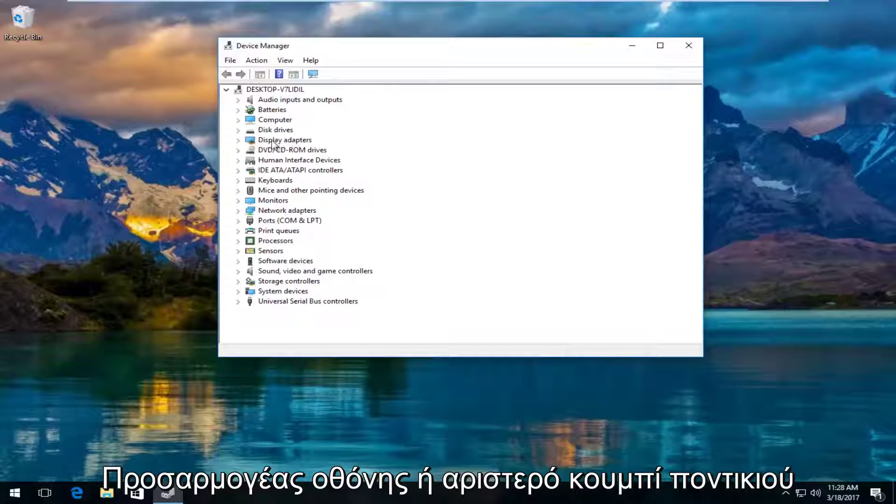
click(238, 141)
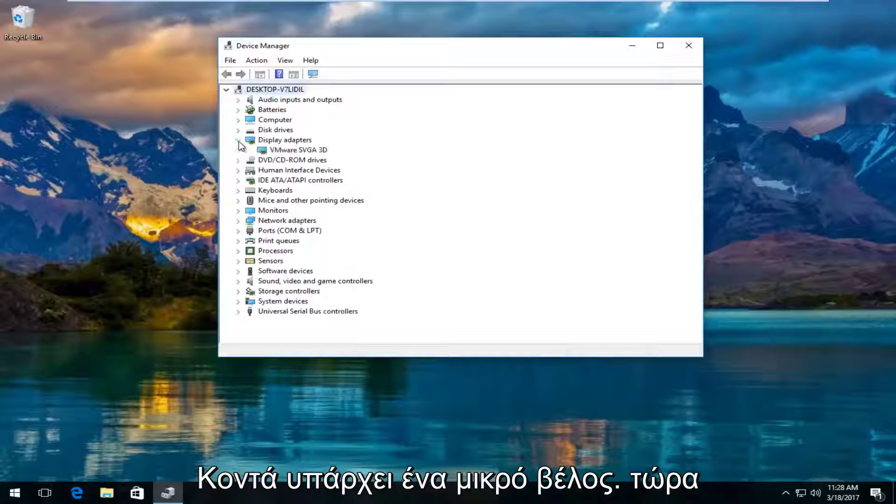
click(278, 151)
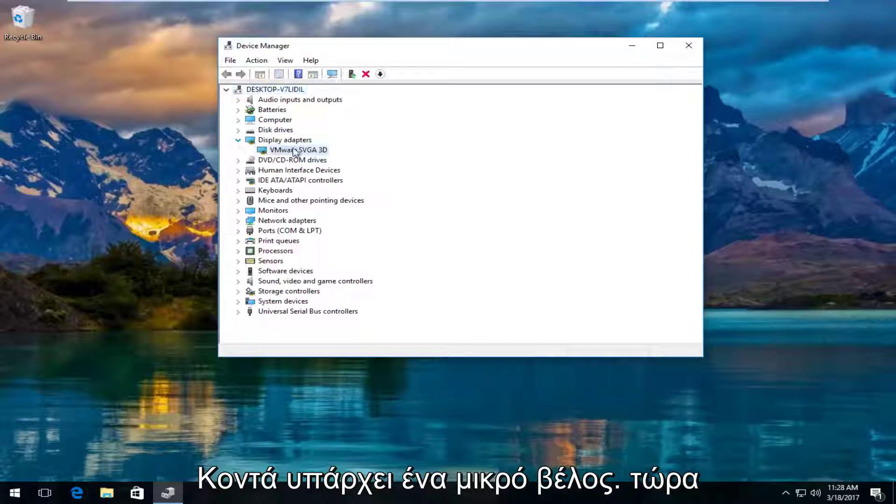
right_click(280, 151)
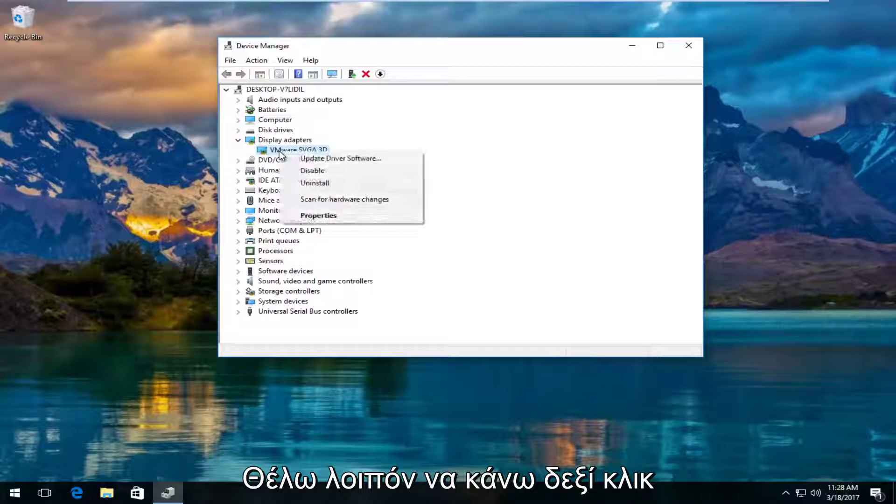
Search automatically for a newer VMware SVGA 3D driver, then close the wizard once it reports up to date.
click(328, 159)
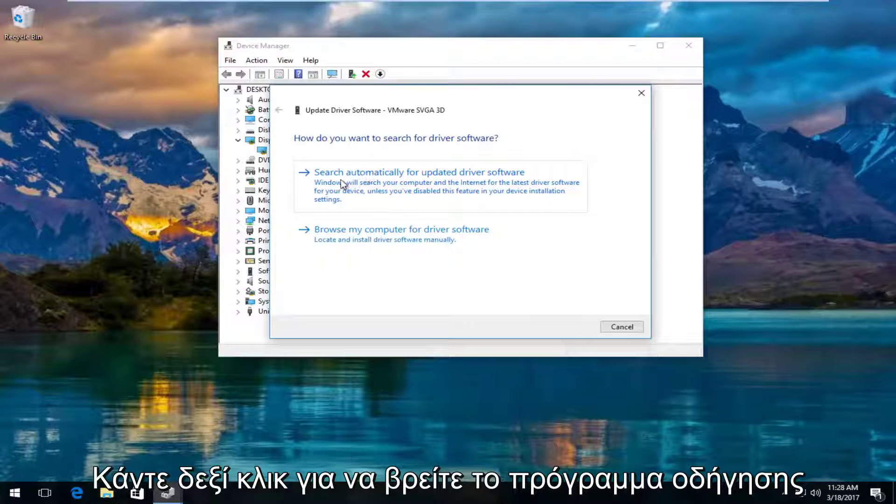
click(411, 182)
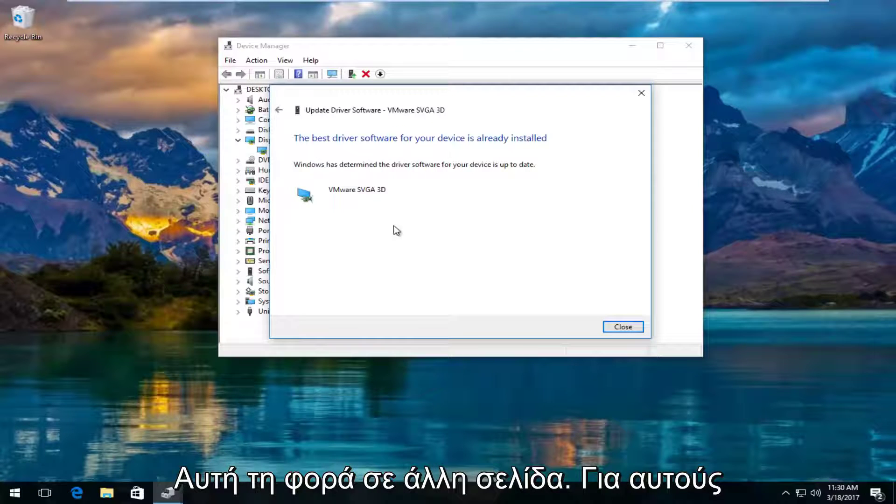
click(279, 111)
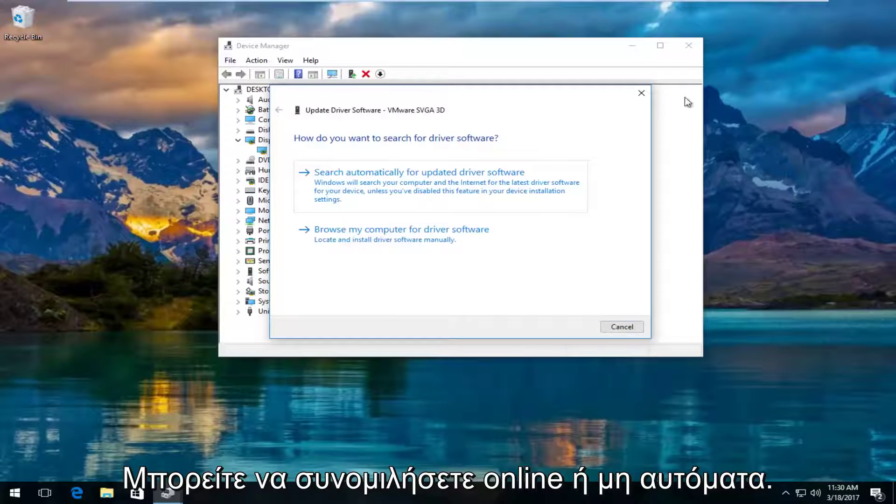
click(640, 96)
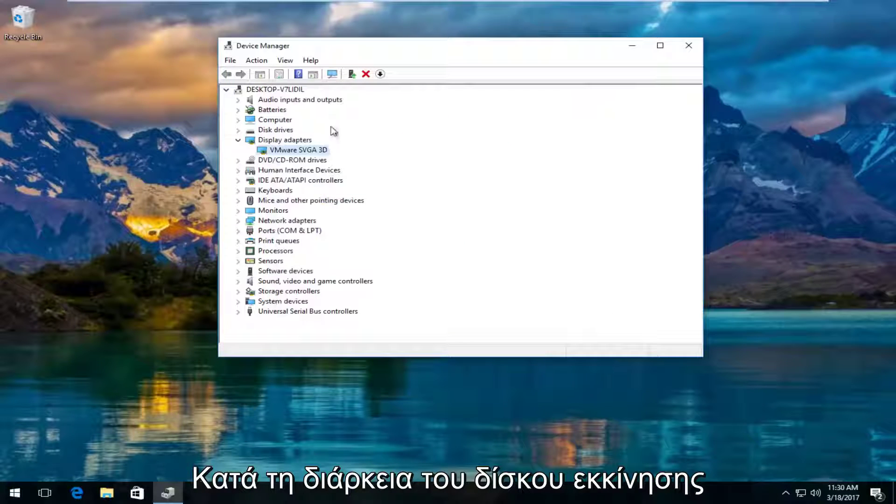
right_click(286, 151)
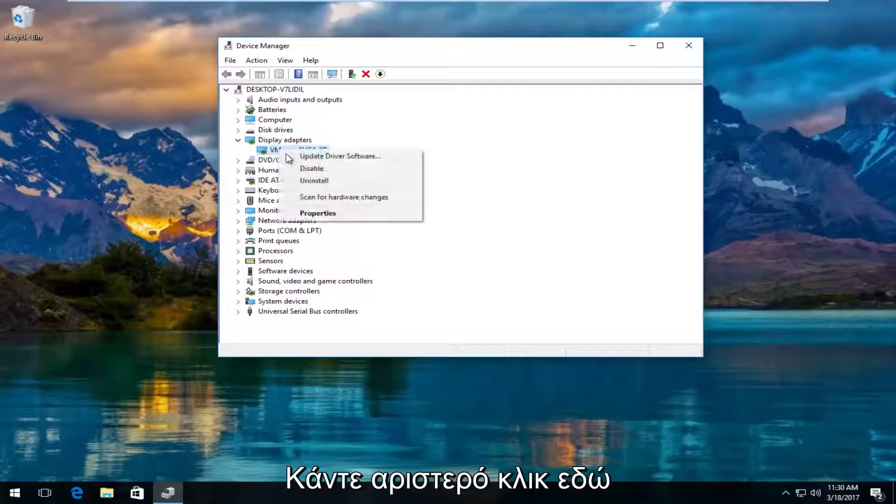
click(307, 214)
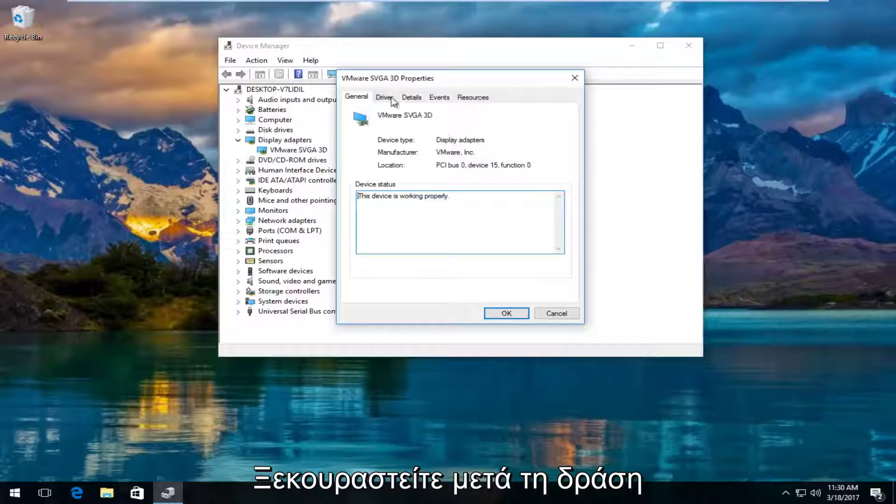
click(386, 101)
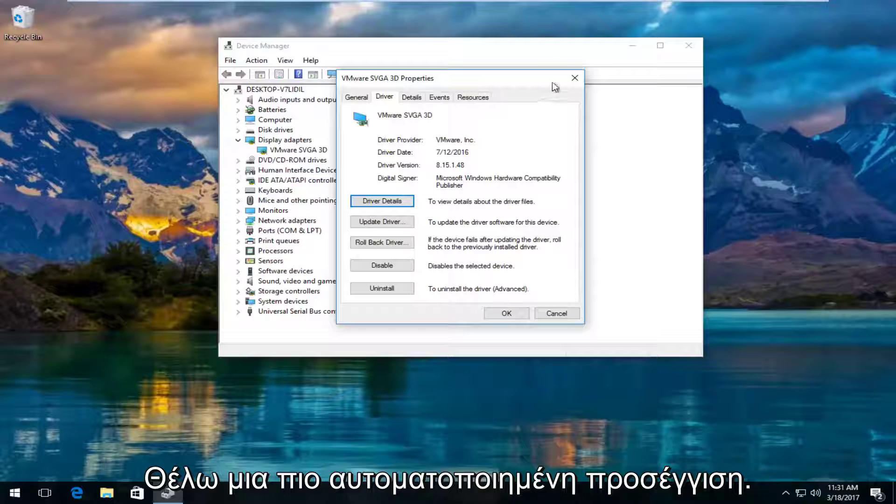
click(575, 78)
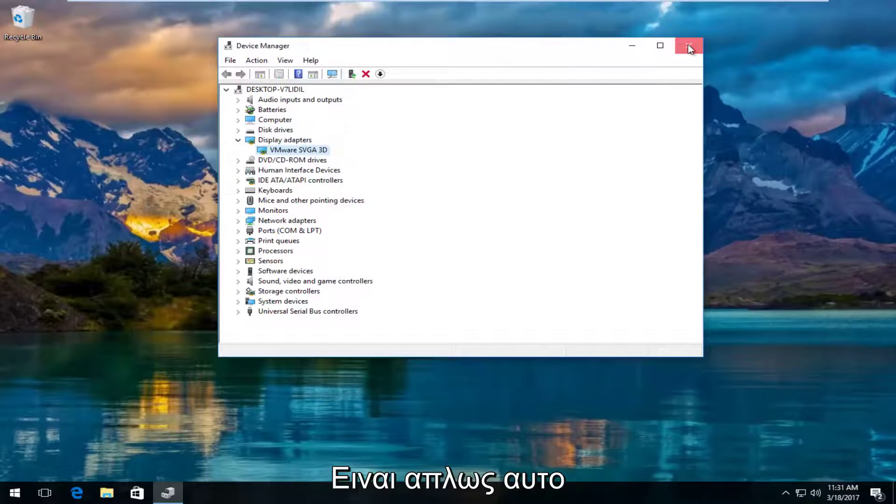
Close Device Manager and load google.com in Microsoft Edge.
click(688, 46)
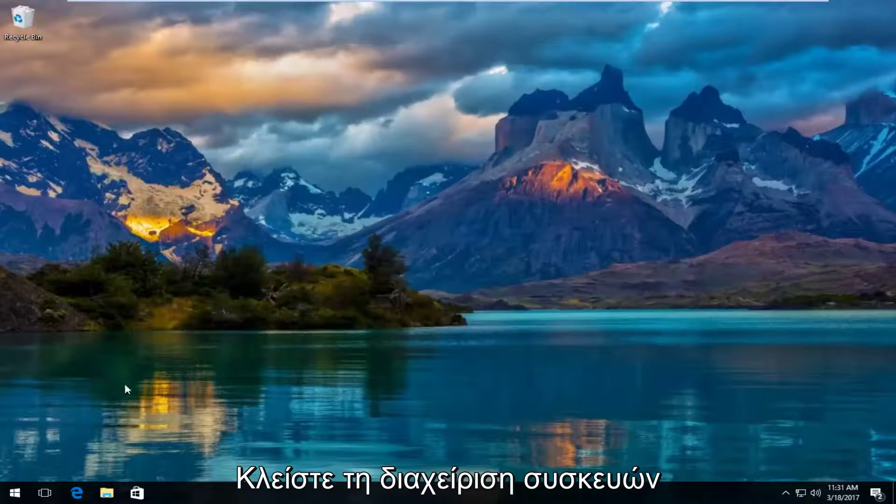
click(88, 492)
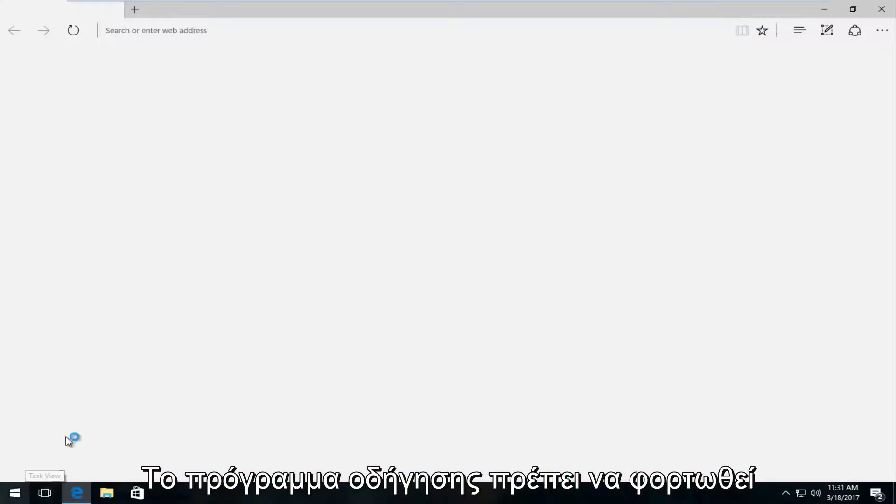
text(google.com)
key(Return)
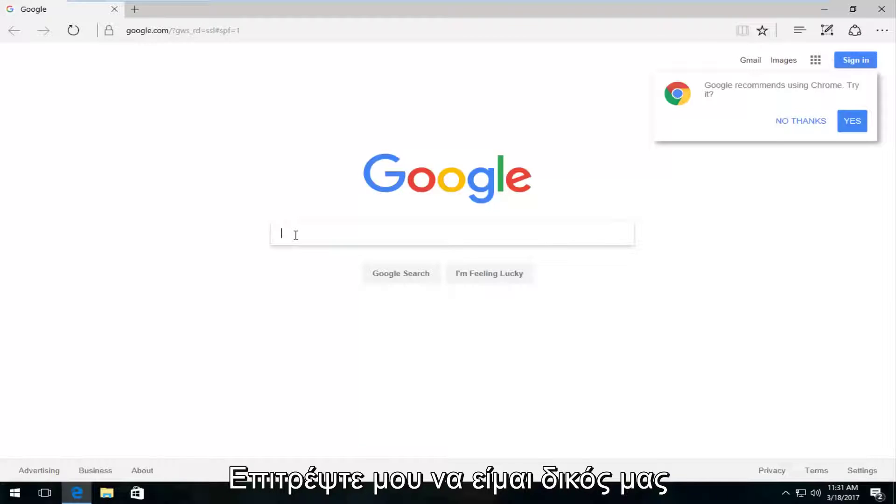
Search Google for 'amd driver update'.
text(amd)
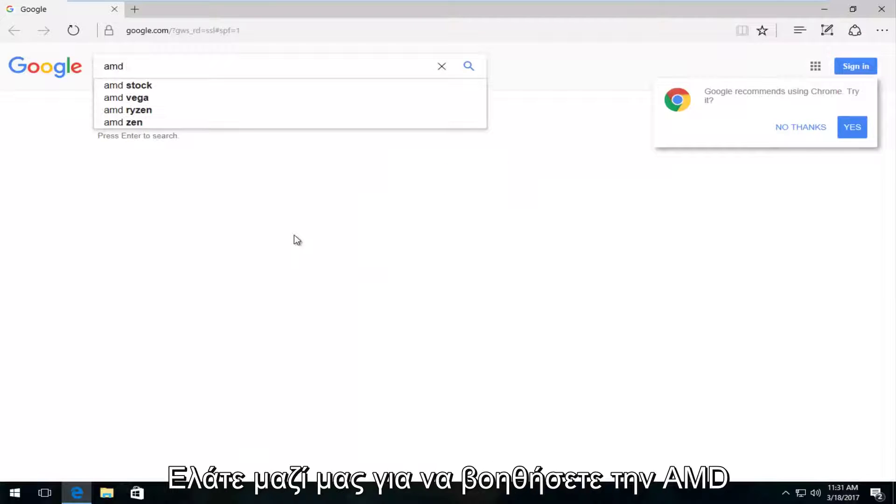
text( driver )
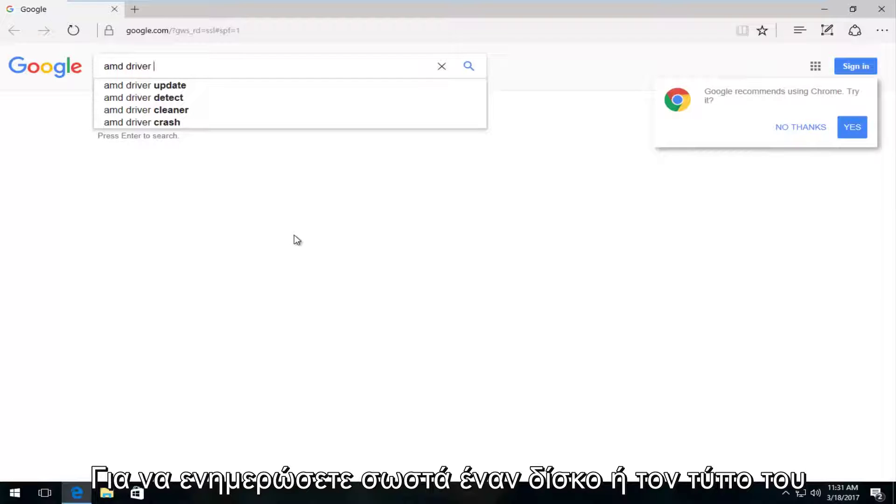
text(u[pd)
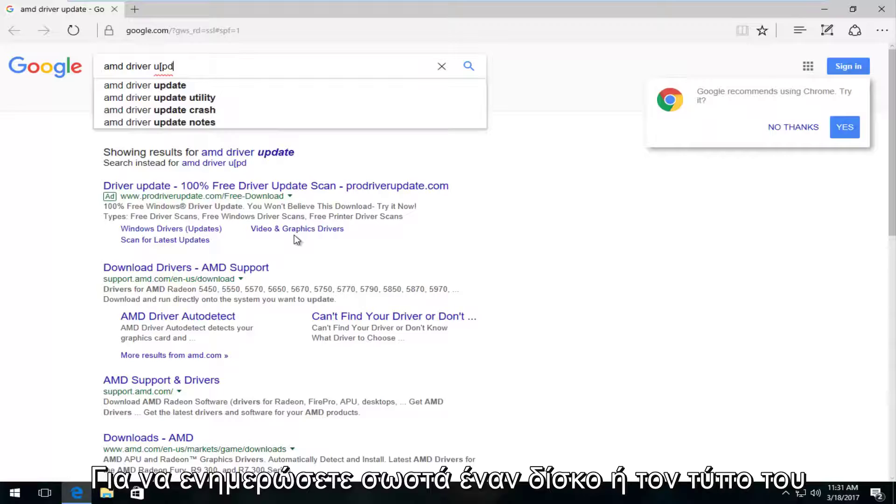
key(BackSpace)
text(pdate)
key(Return)
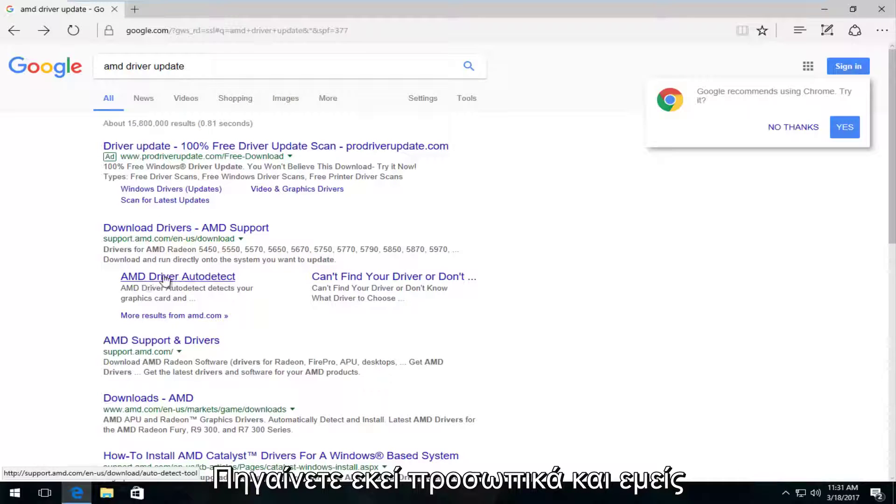
Open the AMD Driver Autodetect result and start downloading the 67 MB tool from its table.
click(180, 279)
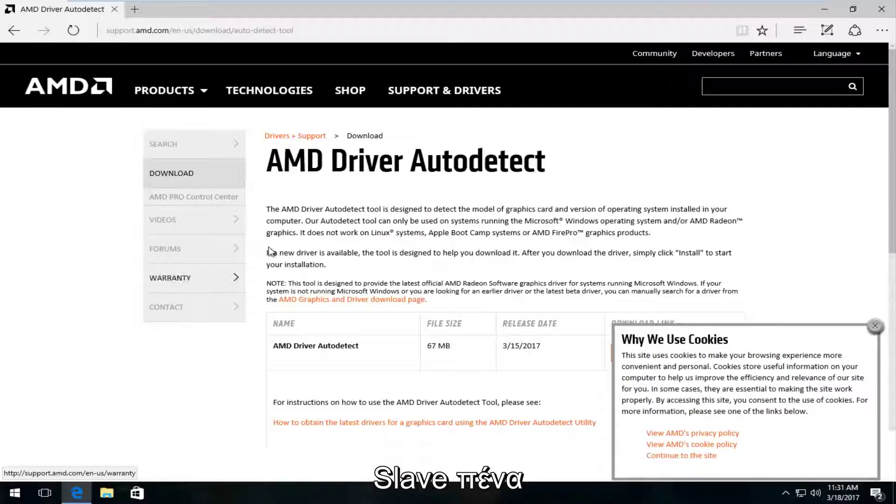
scroll(289, 231, down, 5)
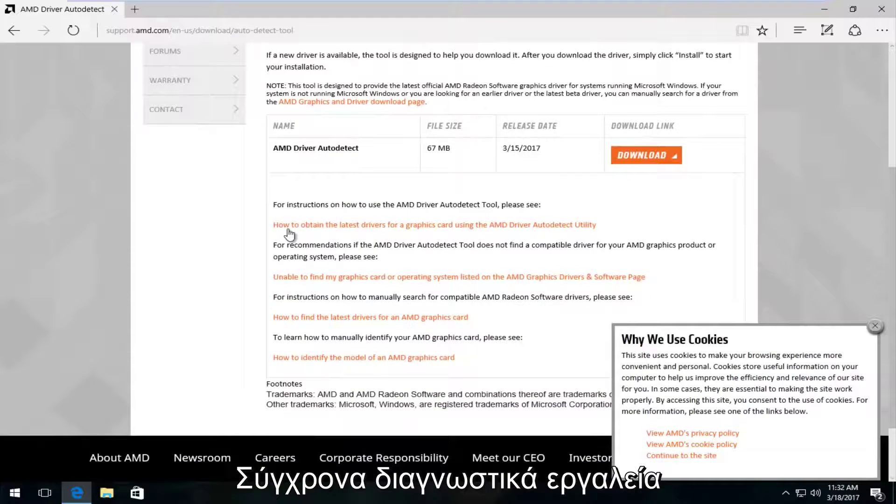
scroll(290, 231, up, 2)
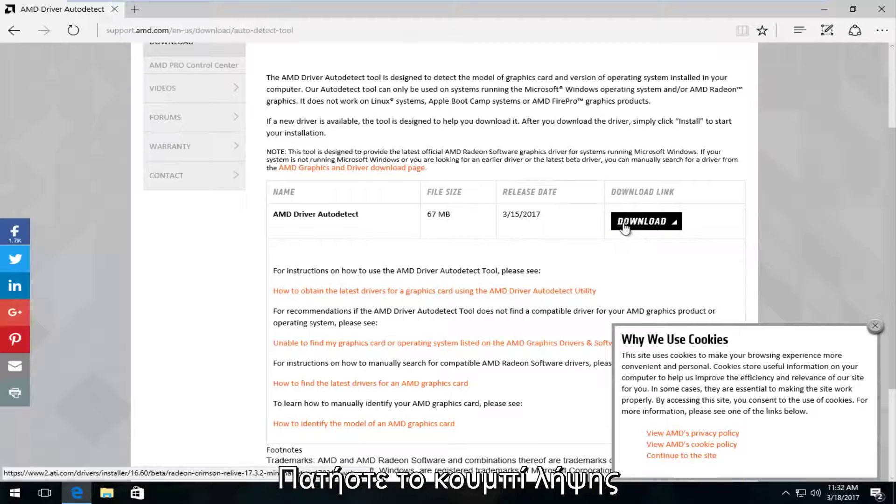
click(624, 223)
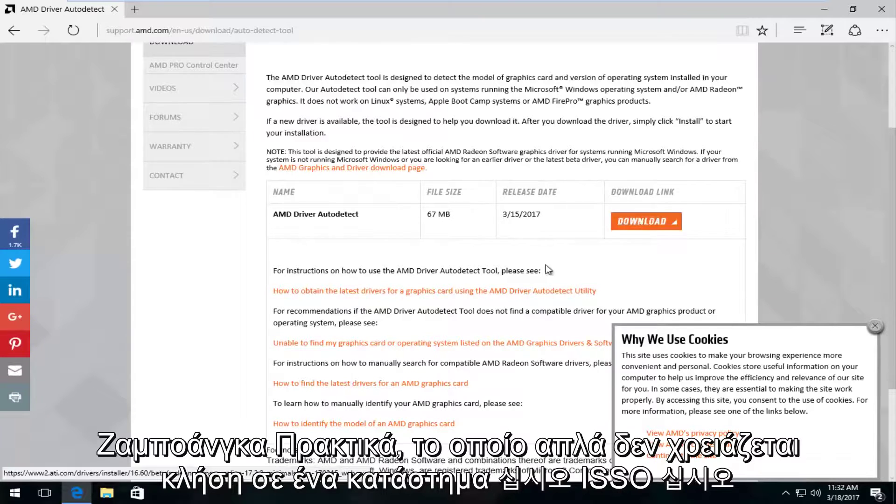
scroll(541, 271, up, 5)
scroll(518, 256, down, 5)
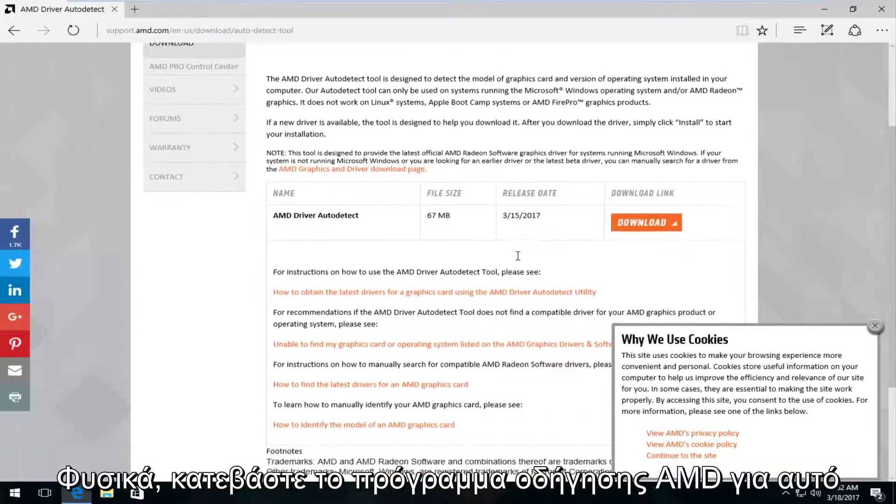
scroll(518, 256, up, 3)
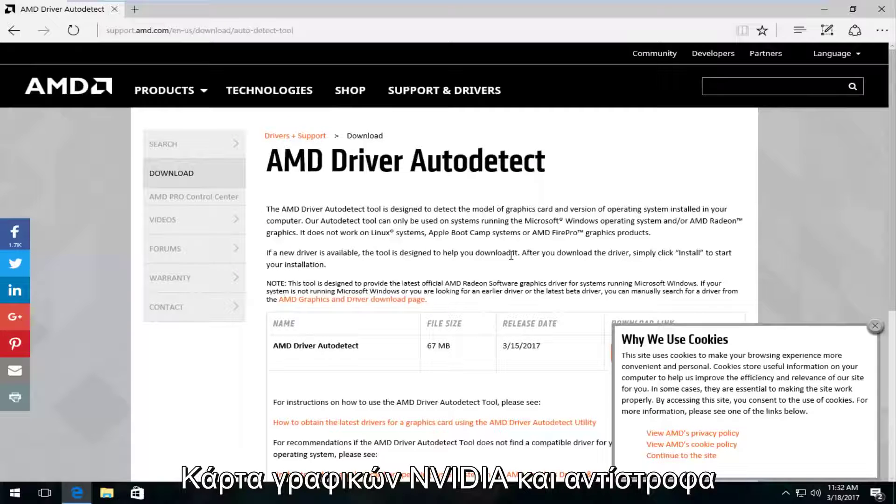
scroll(511, 256, down, 5)
scroll(510, 253, up, 5)
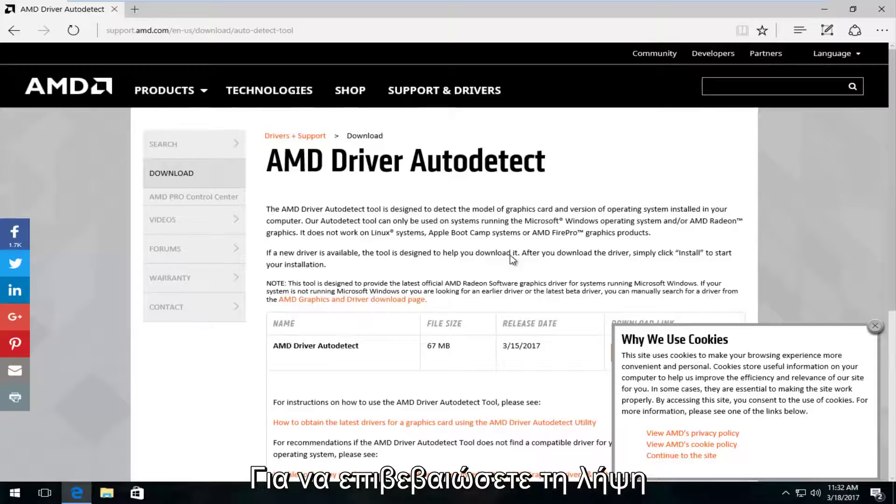
scroll(511, 259, down, 4)
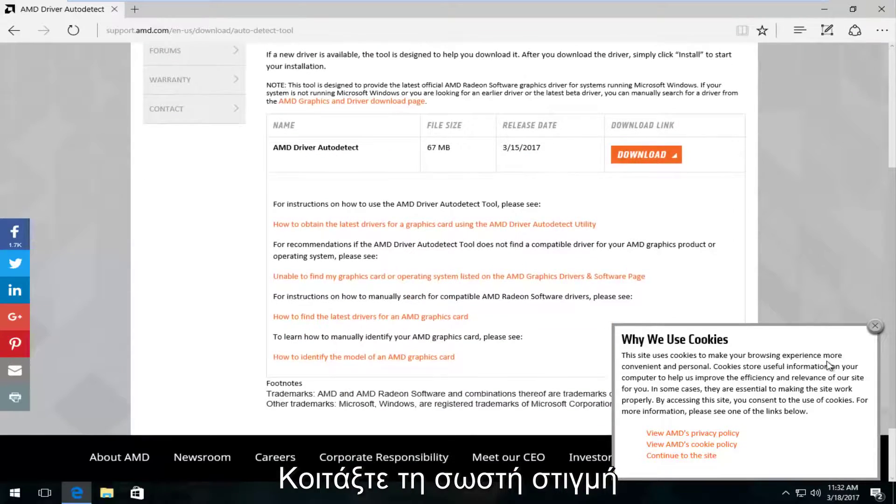